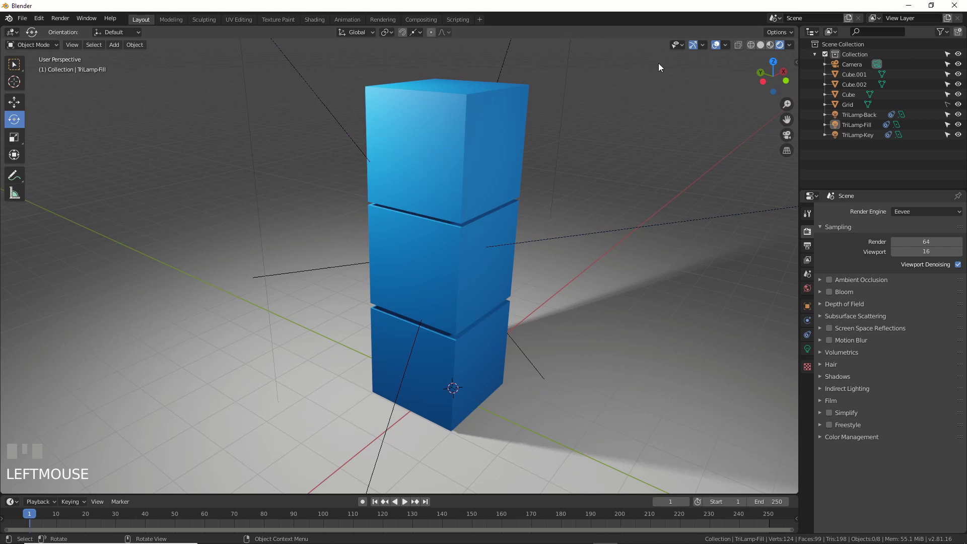
Select the top cube of the tower, Cube.002, in the viewport
{"action": "left_click", "coordinate": [551, 114]}
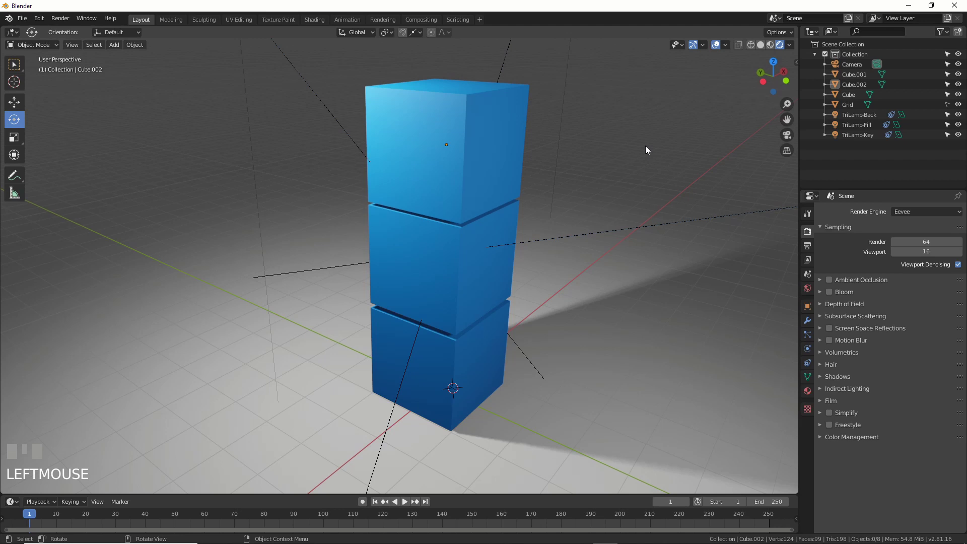
{"action": "left_click", "coordinate": [416, 138]}
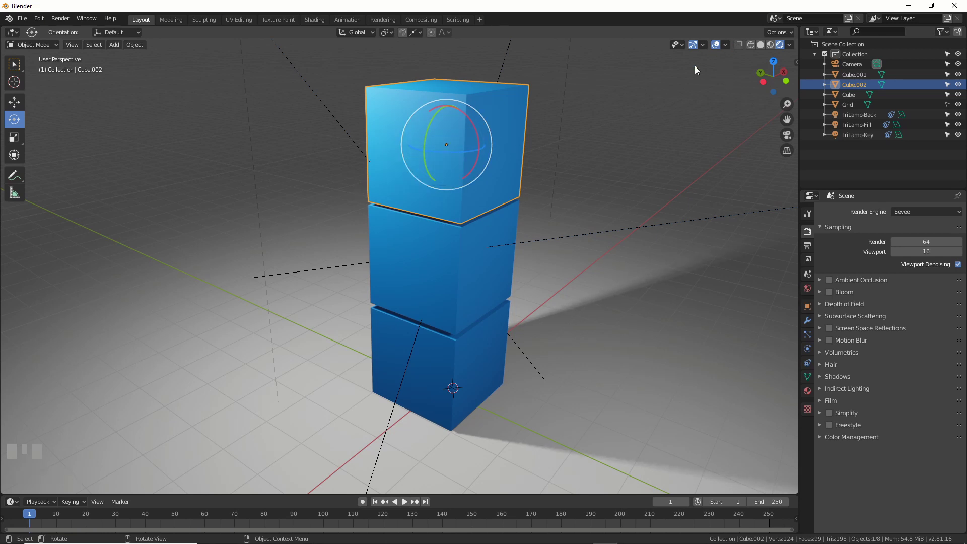
Offset Cube.002's origin -2.63 m along X with Affect Only Origins, then restore solid shading
{"action": "left_click", "coordinate": [778, 31]}
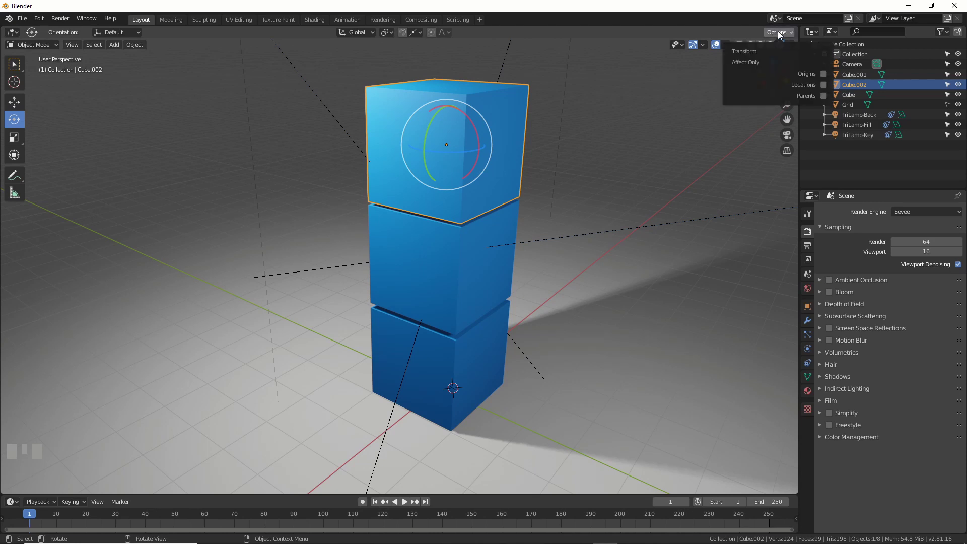
{"action": "left_click", "coordinate": [824, 73]}
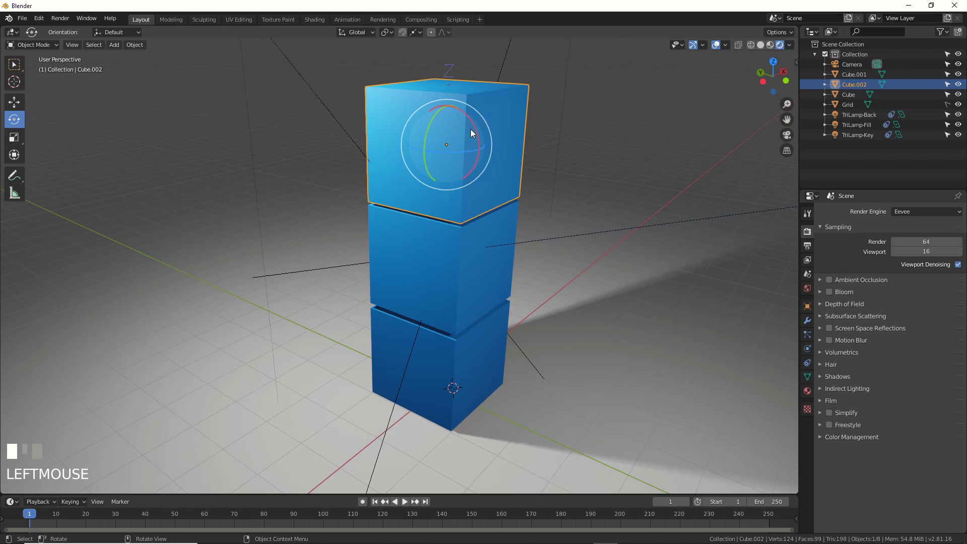
{"action": "left_click", "coordinate": [751, 45]}
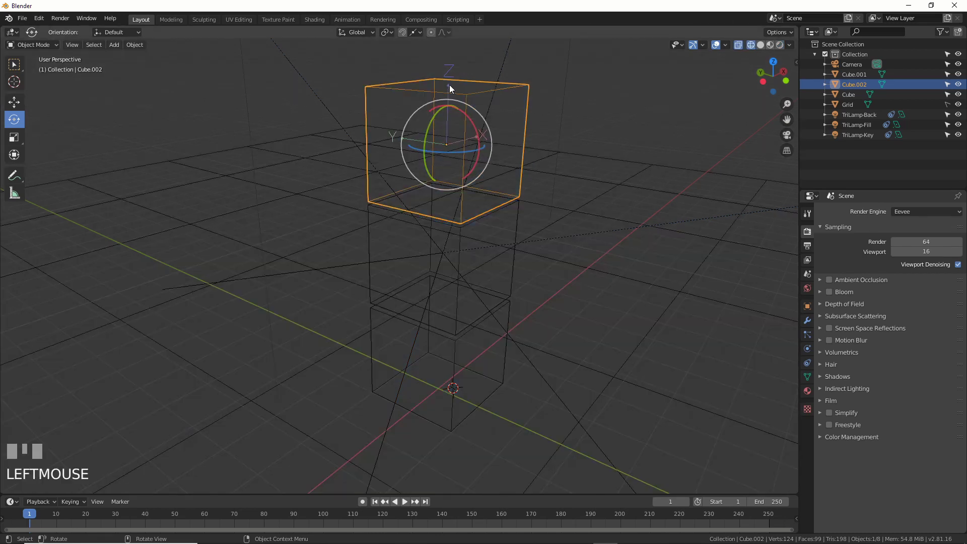
{"action": "left_click", "coordinate": [14, 102]}
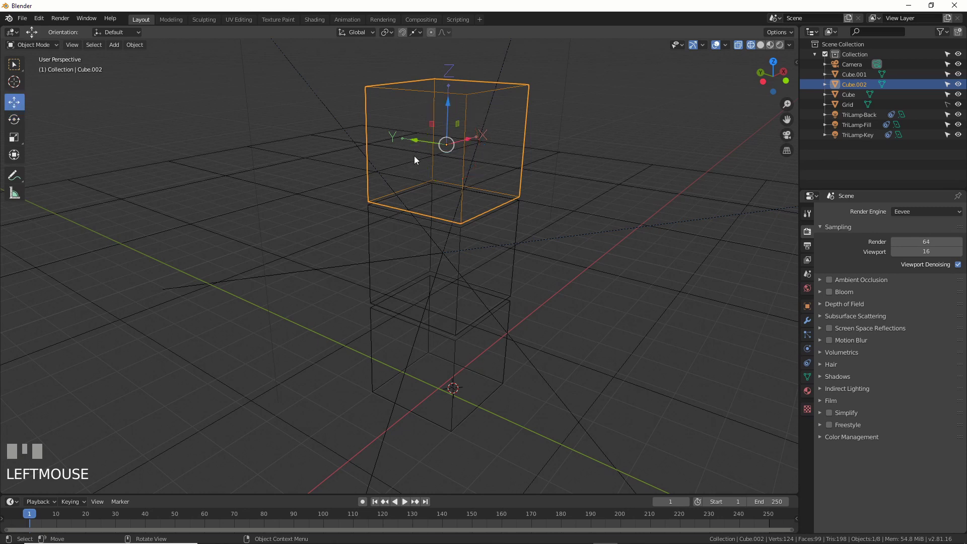
{"action": "left_click_drag", "start_coordinate": [461, 138], "coordinate": [357, 166]}
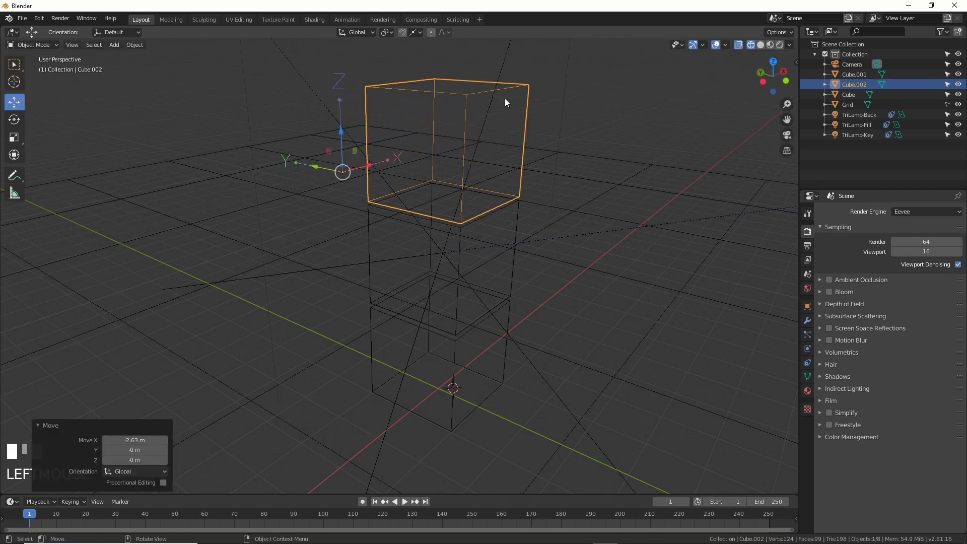
{"action": "left_click", "coordinate": [789, 33]}
{"action": "left_click", "coordinate": [823, 74]}
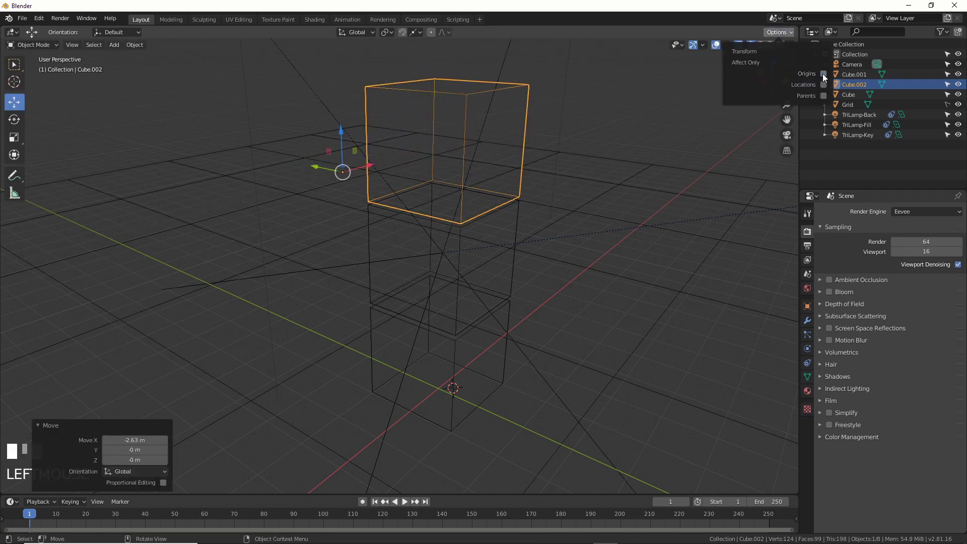
{"action": "left_click", "coordinate": [702, 73]}
Test-rotate the top cube on Y about its offset origin, undo it, and reopen Options
{"action": "left_click", "coordinate": [779, 46]}
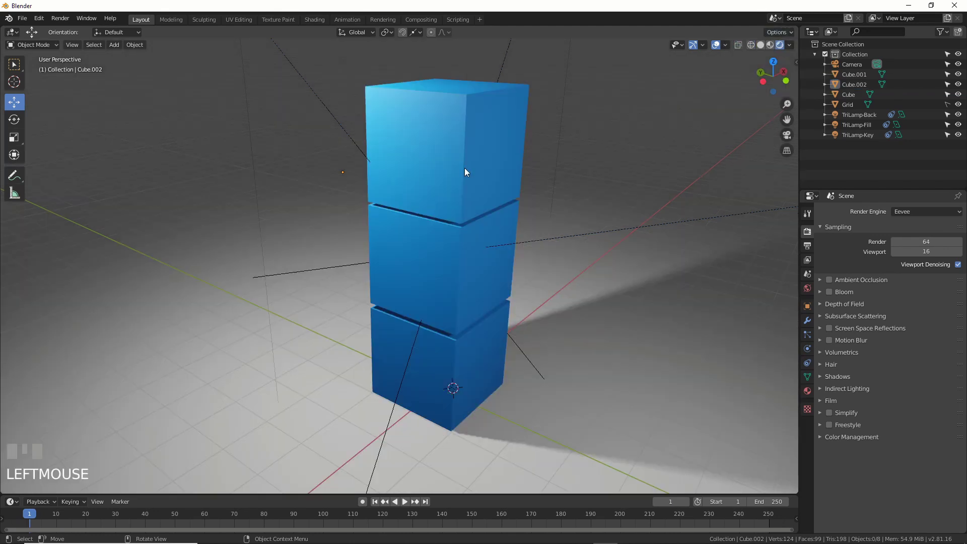
{"action": "left_click", "coordinate": [465, 171]}
{"action": "left_click", "coordinate": [13, 120]}
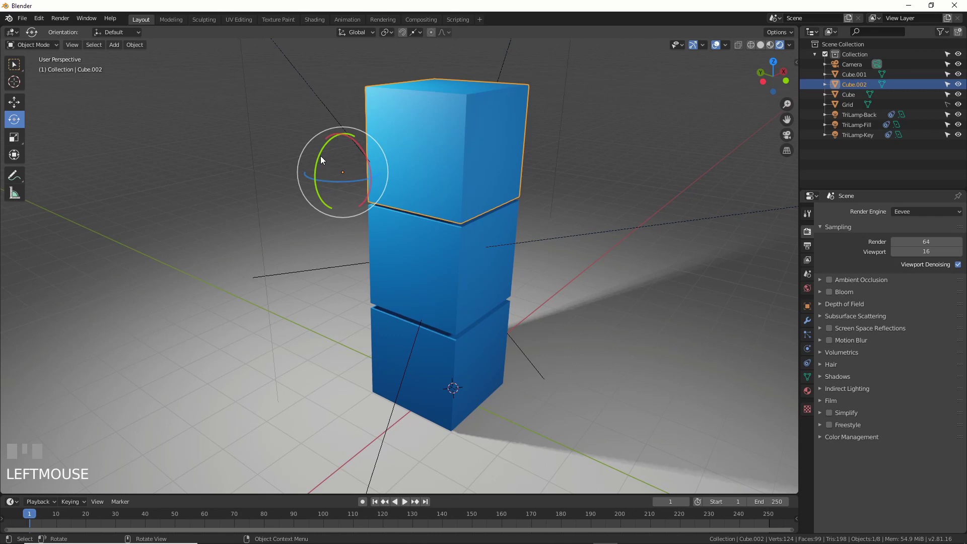
{"action": "mouse_move", "coordinate": [320, 156]}
{"action": "left_mouse_down"}
{"action": "mouse_move", "coordinate": [309, 188]}
{"action": "mouse_move", "coordinate": [328, 162]}
{"action": "mouse_move", "coordinate": [335, 113]}
{"action": "mouse_move", "coordinate": [346, 133]}
{"action": "mouse_move", "coordinate": [323, 172]}
{"action": "left_mouse_up"}
{"action": "key", "text": "ctrl+z"}
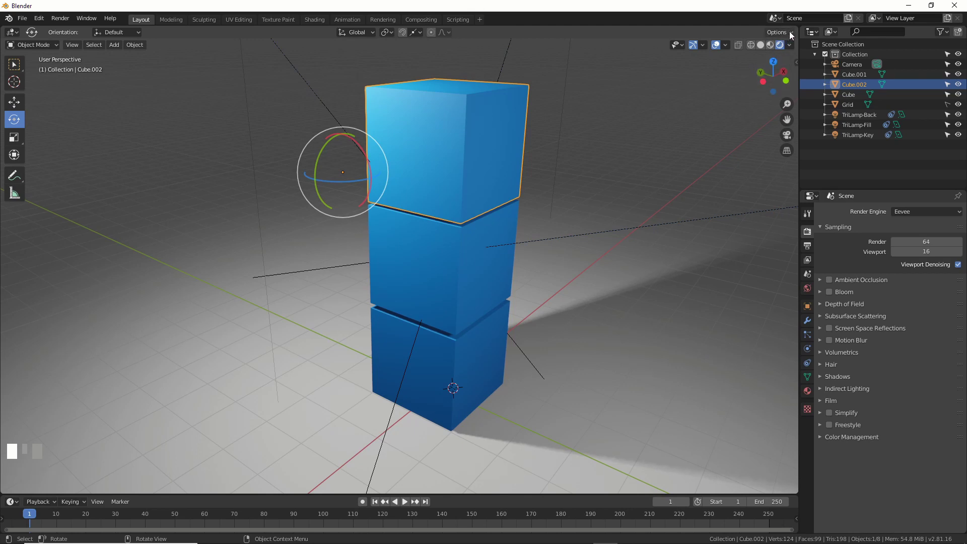
{"action": "left_click", "coordinate": [789, 31]}
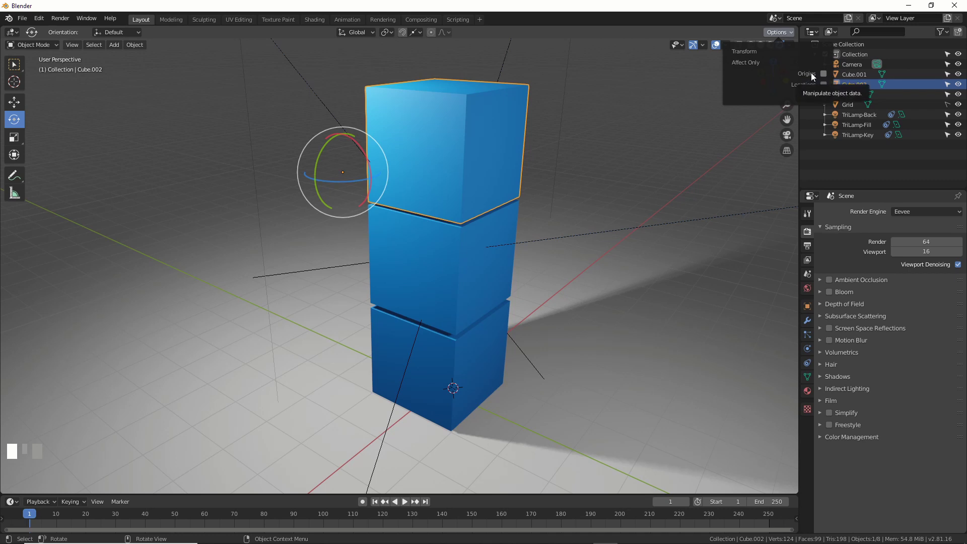
Add Affect Only Origins to Quick Favorites and enable Transform Origins from the Q menu
{"action": "right_click", "coordinate": [805, 74]}
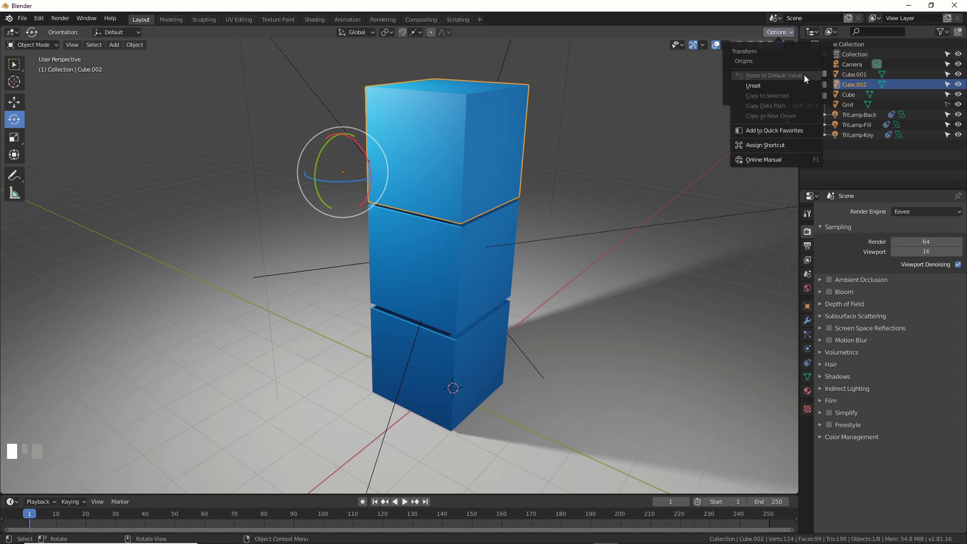
{"action": "left_click", "coordinate": [775, 131]}
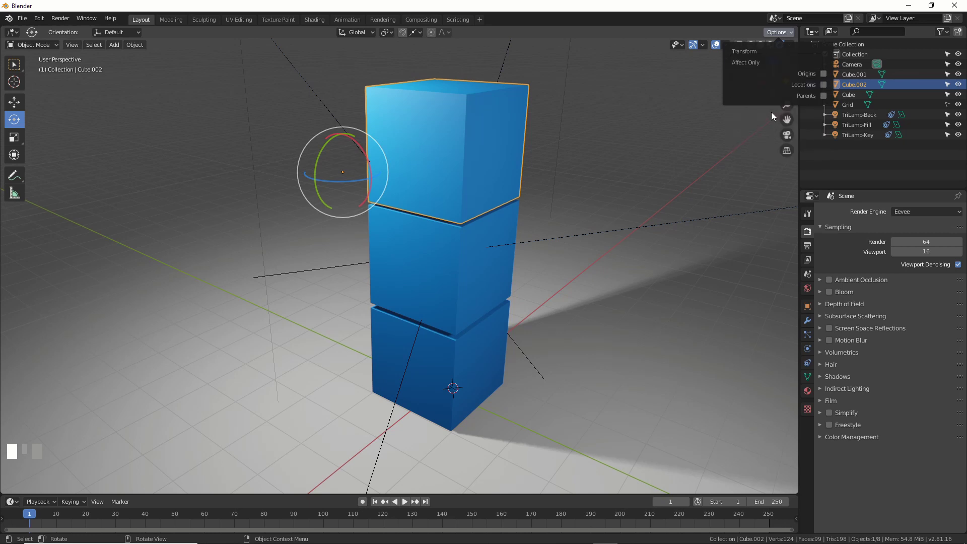
{"action": "key", "text": "q"}
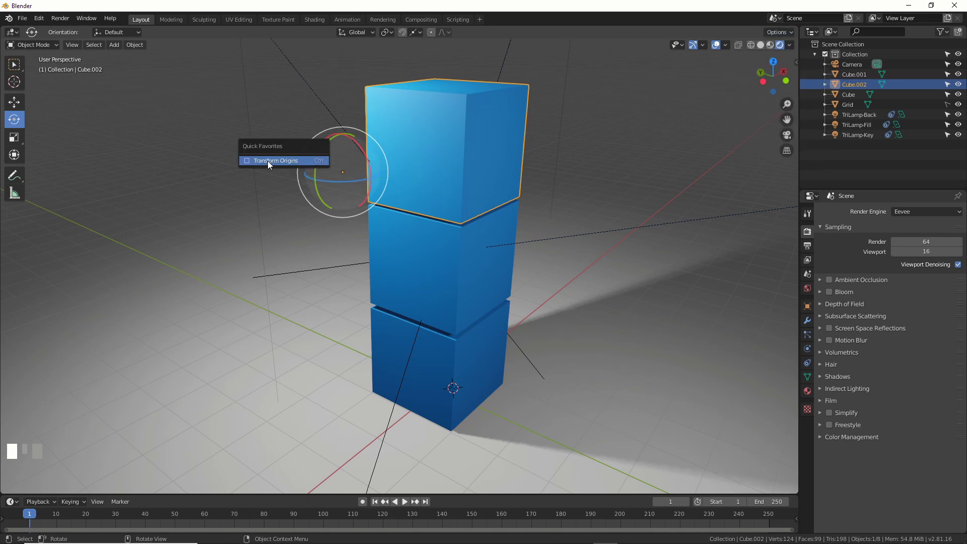
{"action": "left_click", "coordinate": [267, 161]}
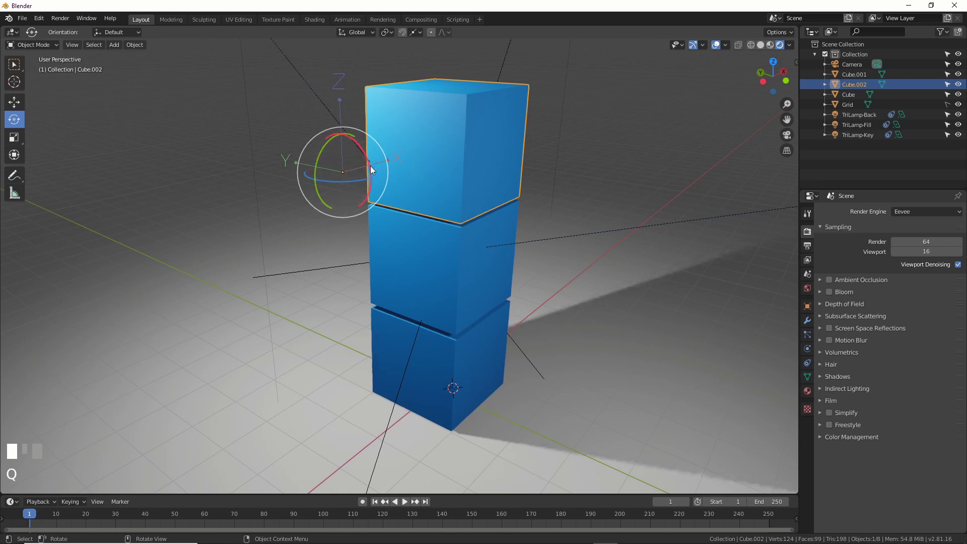
Move the top cube's origin 2.85 m along X back onto the cube, undoing a trial rotation
{"action": "left_click_drag", "start_coordinate": [343, 170], "coordinate": [396, 159]}
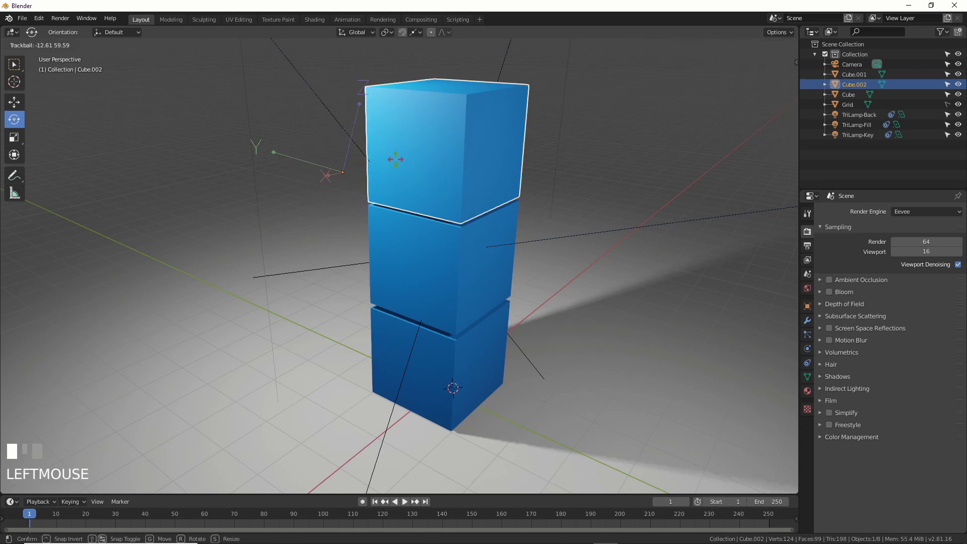
{"action": "key", "text": "ctrl+z"}
{"action": "left_click", "coordinate": [15, 103]}
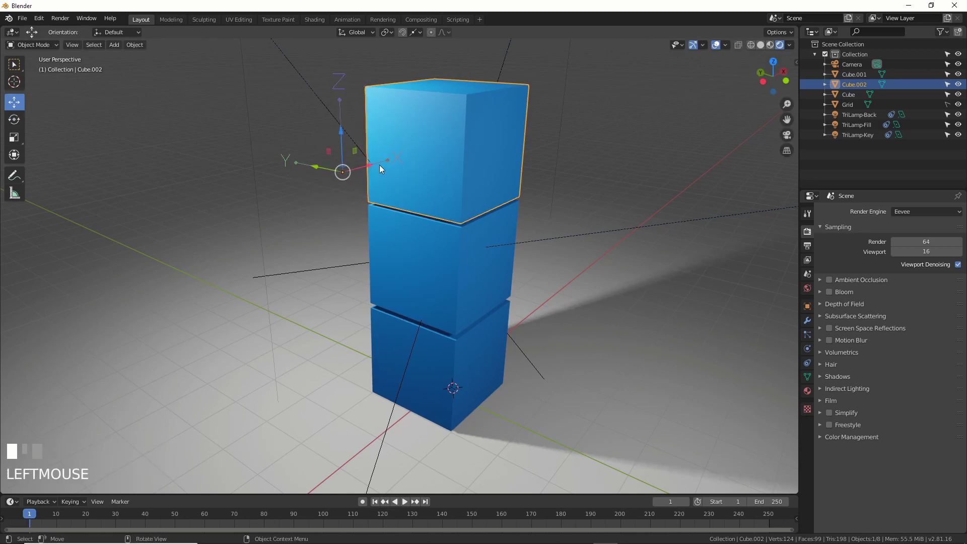
{"action": "left_click_drag", "start_coordinate": [379, 165], "coordinate": [474, 127]}
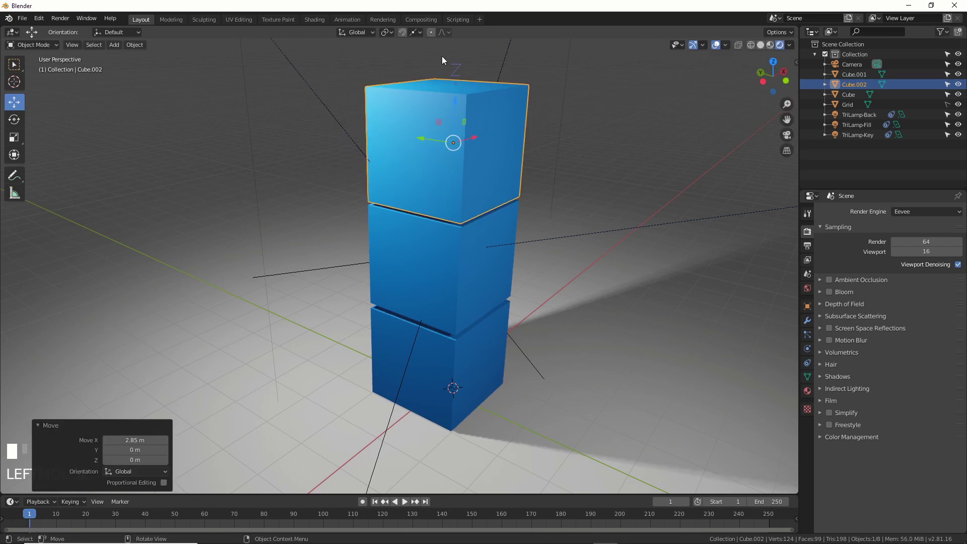
{"action": "key", "text": "q"}
Test-tilt the top cube -31.9° about Y, then undo the tilt
{"action": "left_click", "coordinate": [14, 120]}
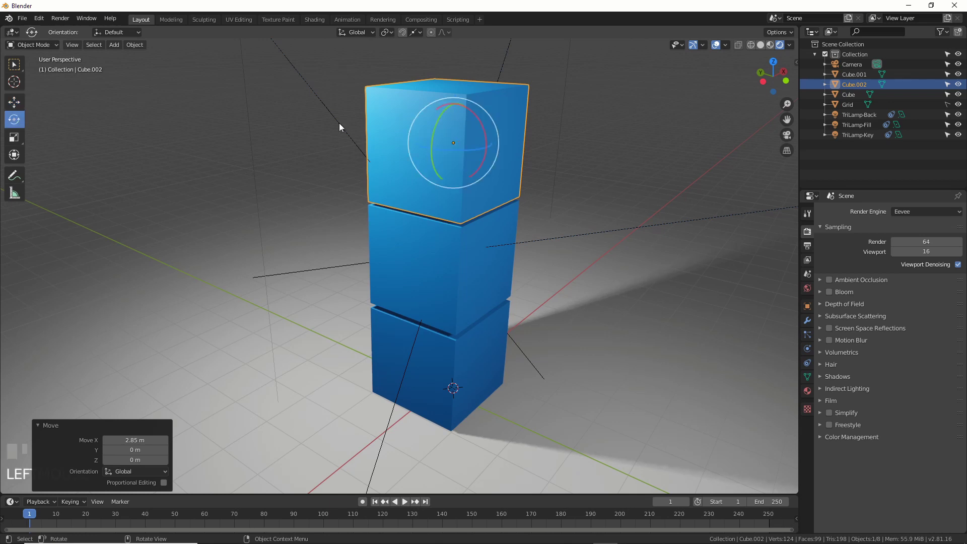
{"action": "left_click_drag", "start_coordinate": [440, 123], "coordinate": [436, 146]}
{"action": "key", "text": "ctrl+z"}
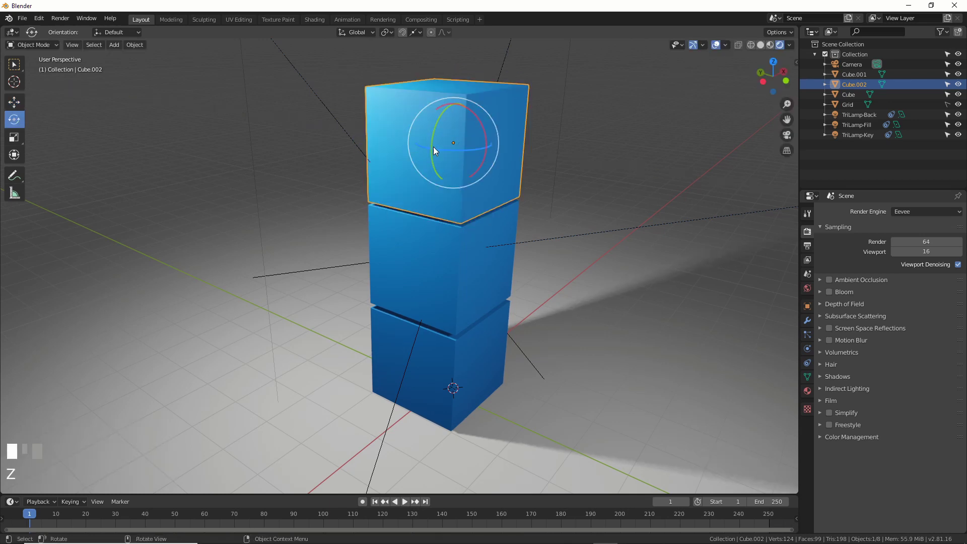
Turn on Vertex snapping and snap the top cube's origin onto a cube vertex
{"action": "left_click", "coordinate": [403, 33]}
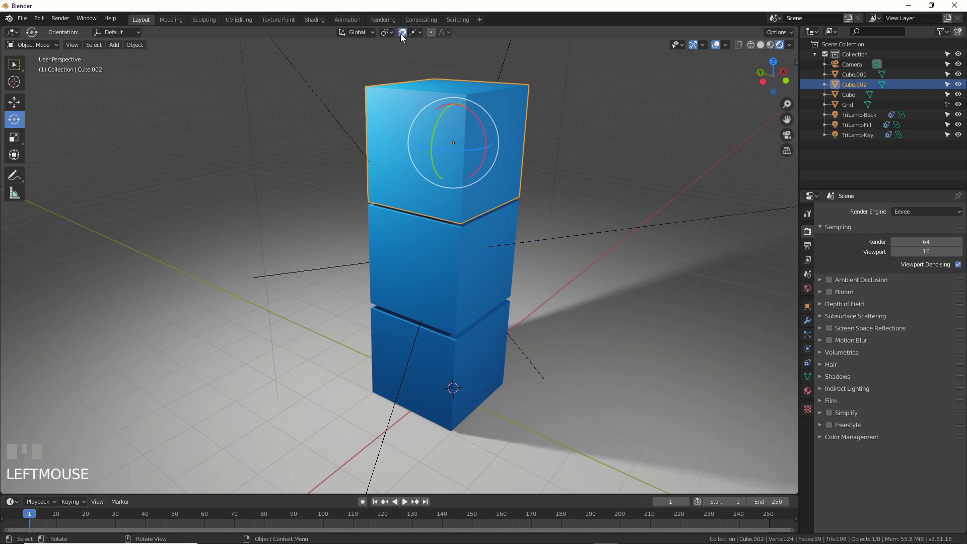
{"action": "left_click", "coordinate": [419, 32]}
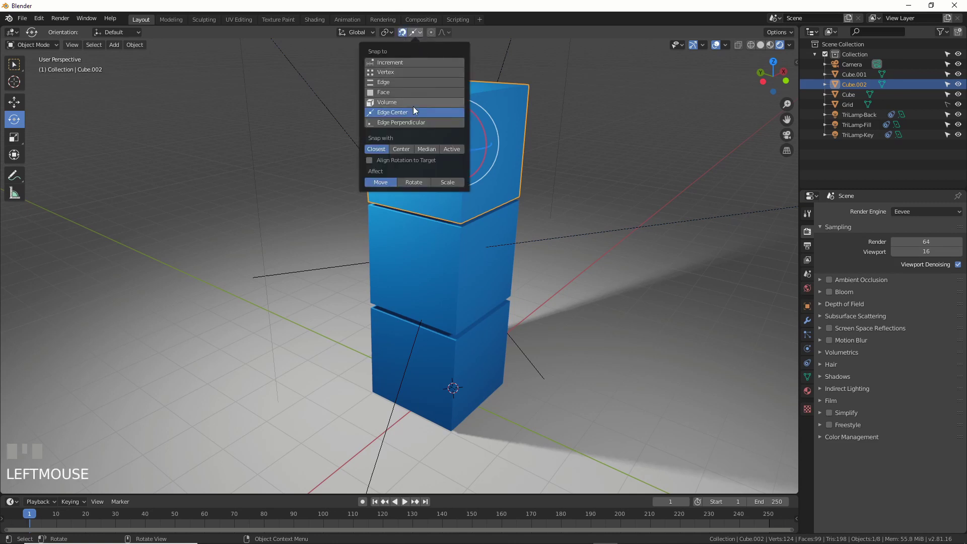
{"action": "left_click", "coordinate": [393, 73]}
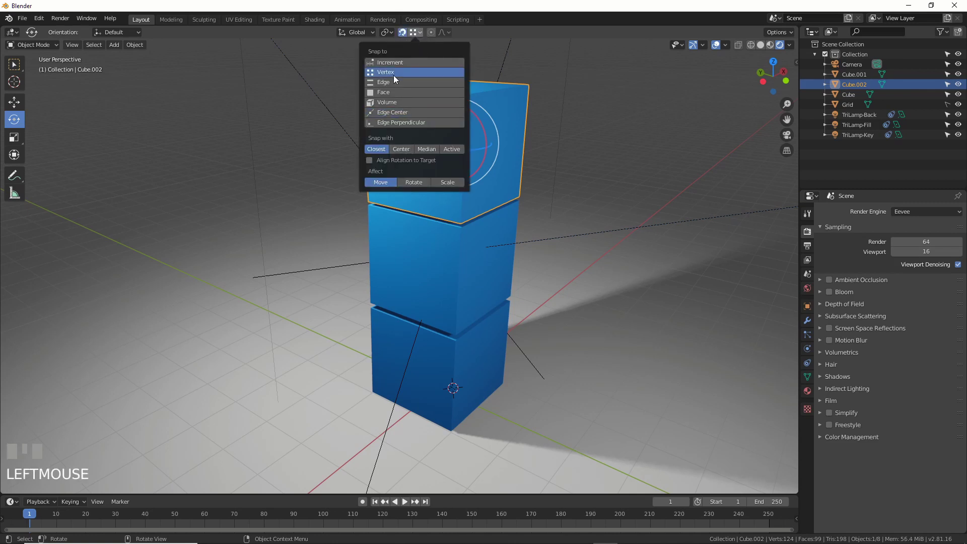
{"action": "key", "text": "q"}
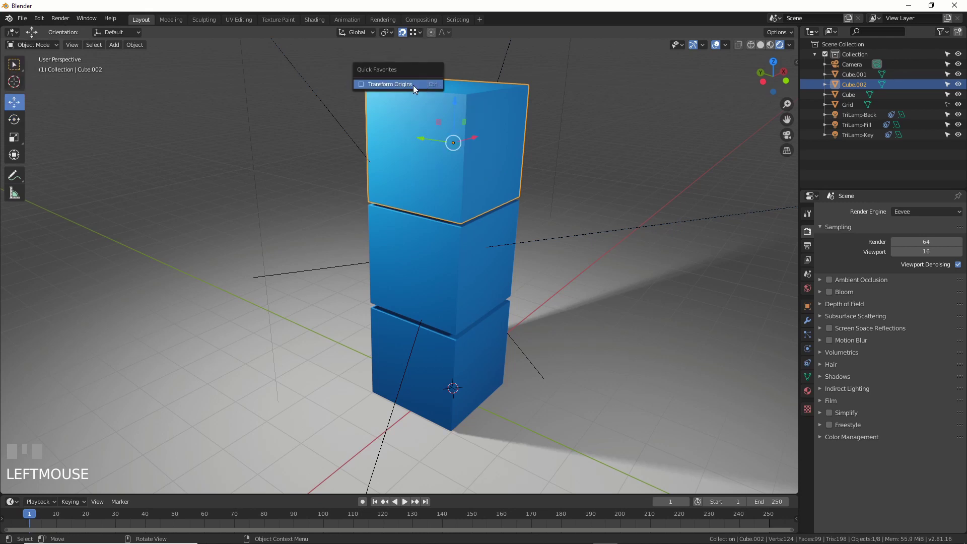
{"action": "left_click", "coordinate": [378, 84]}
{"action": "left_click_drag", "start_coordinate": [452, 146], "coordinate": [366, 89]}
{"action": "left_click_drag", "start_coordinate": [366, 88], "coordinate": [469, 102]}
Try Edge snapping on the origin, then switch the snap target to Edge Center
{"action": "left_click", "coordinate": [421, 33]}
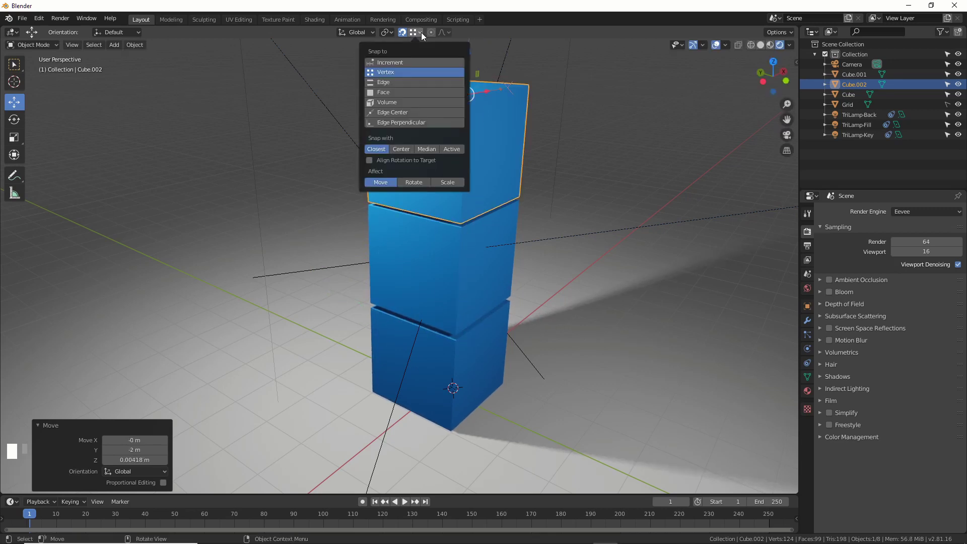
{"action": "left_click", "coordinate": [399, 82]}
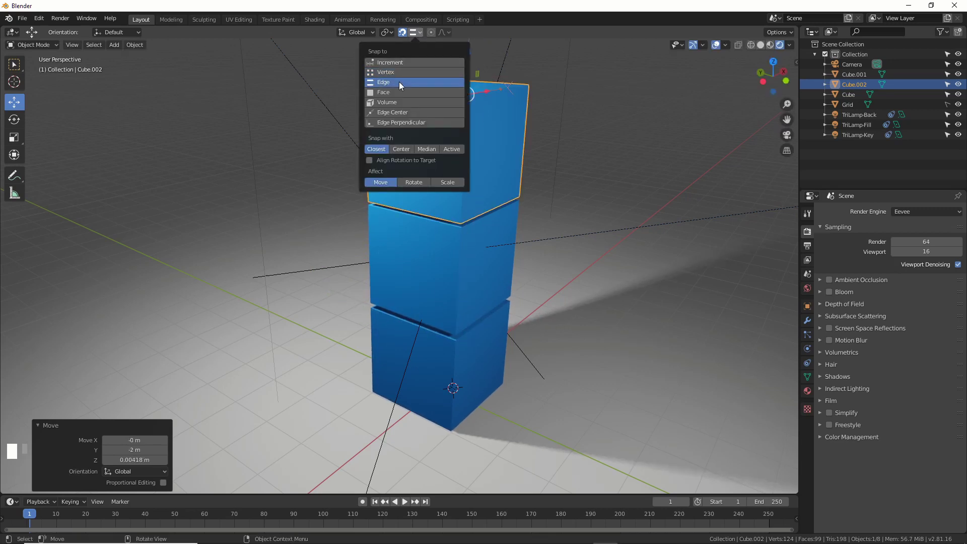
{"action": "left_click", "coordinate": [536, 85]}
{"action": "left_click_drag", "start_coordinate": [474, 92], "coordinate": [443, 82]}
{"action": "left_click", "coordinate": [421, 32]}
{"action": "left_click", "coordinate": [390, 114]}
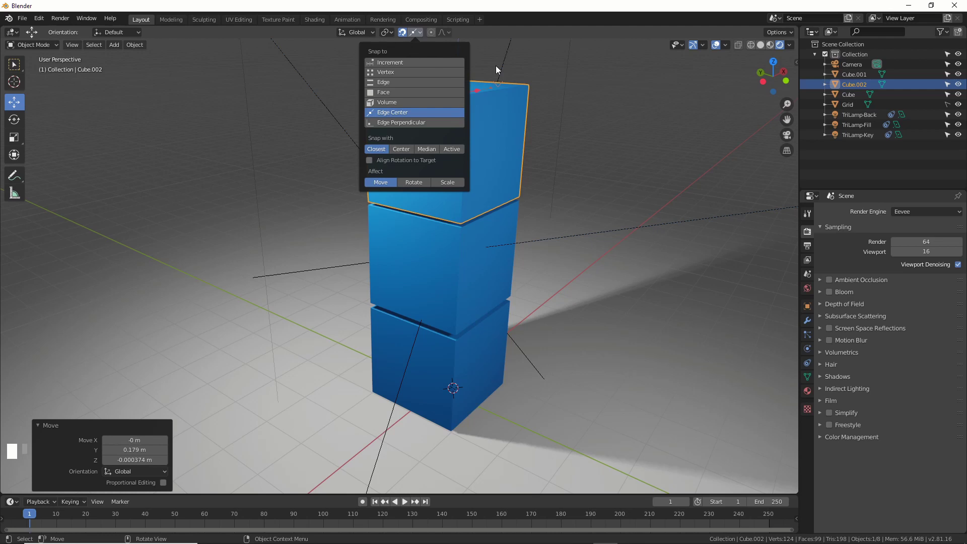
{"action": "left_click_drag", "start_coordinate": [453, 93], "coordinate": [423, 89]}
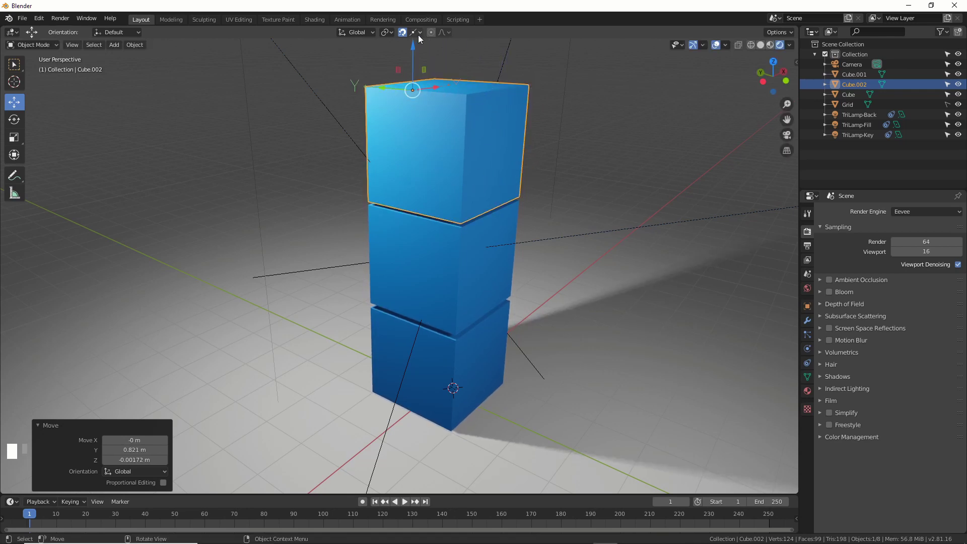
Test Align Rotation to Target on a move, undo it, and switch the option off
{"action": "left_click", "coordinate": [419, 32]}
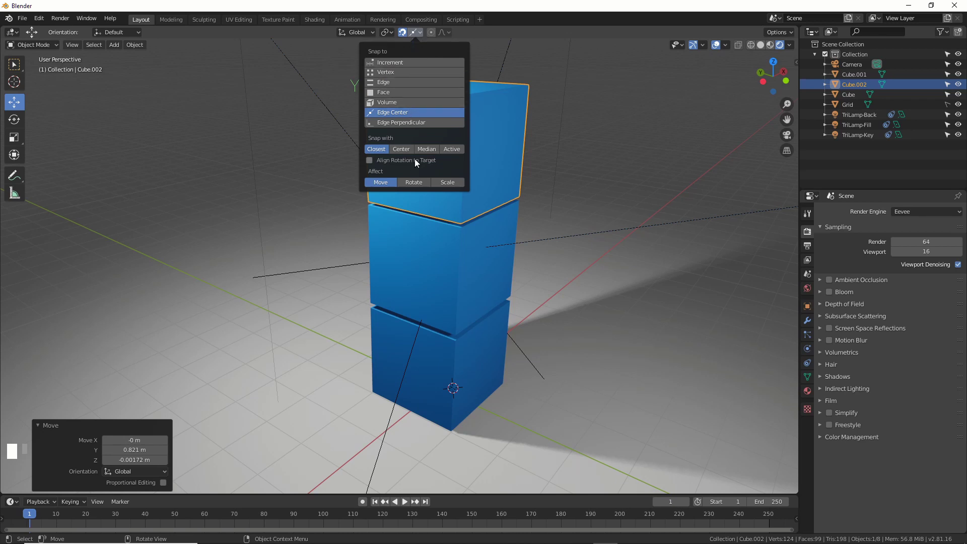
{"action": "left_click", "coordinate": [390, 160]}
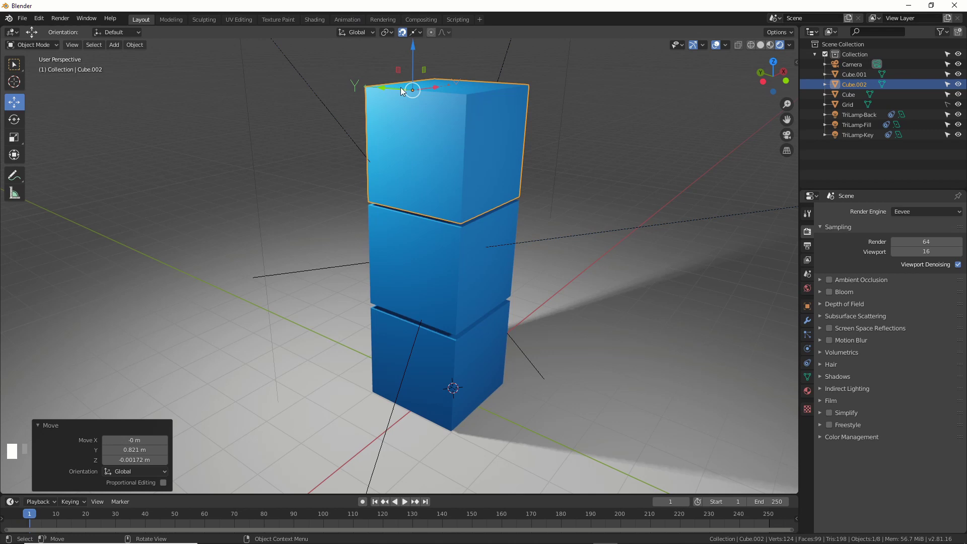
{"action": "mouse_move", "coordinate": [410, 92]}
{"action": "left_mouse_down"}
{"action": "mouse_move", "coordinate": [373, 87]}
{"action": "mouse_move", "coordinate": [373, 177]}
{"action": "mouse_move", "coordinate": [412, 91]}
{"action": "left_mouse_up"}
{"action": "key", "text": "ctrl+z"}
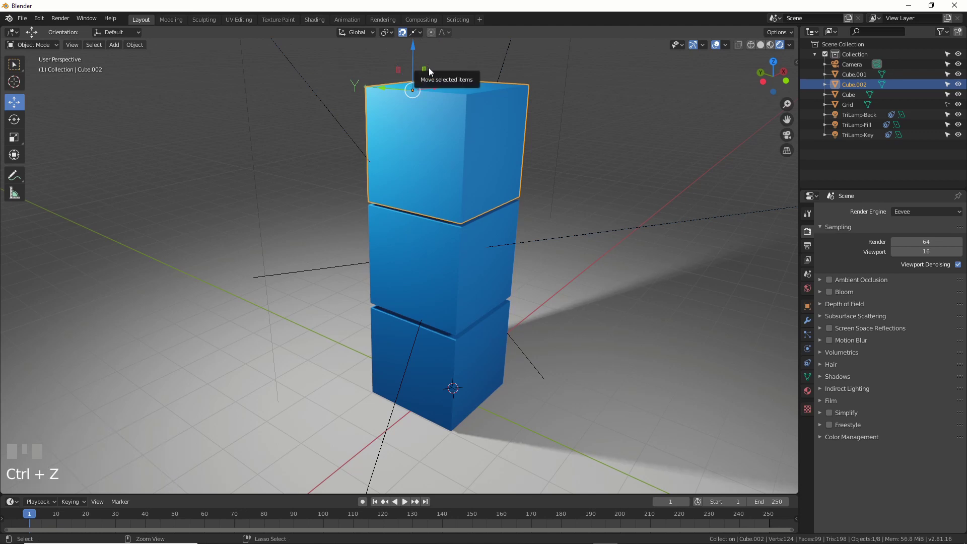
{"action": "left_click", "coordinate": [419, 31]}
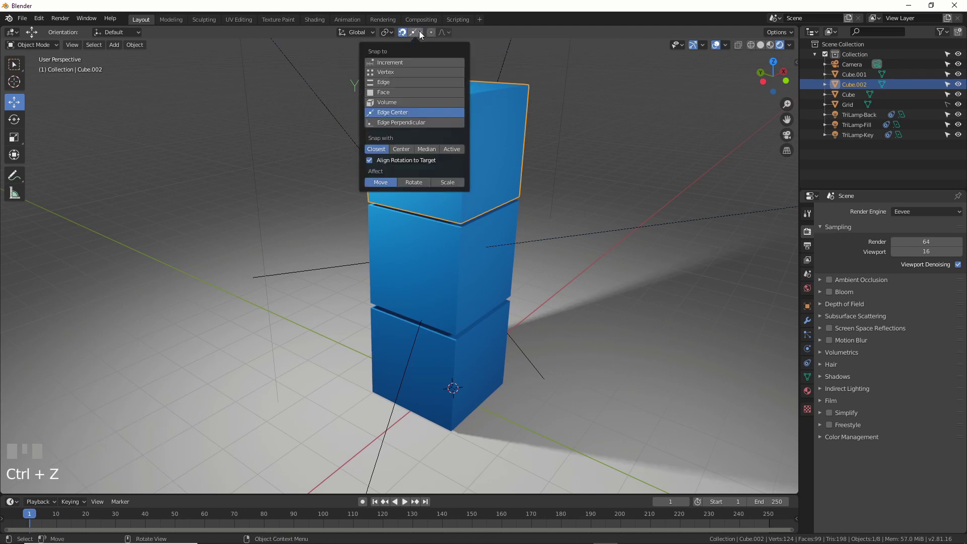
{"action": "left_click", "coordinate": [381, 160]}
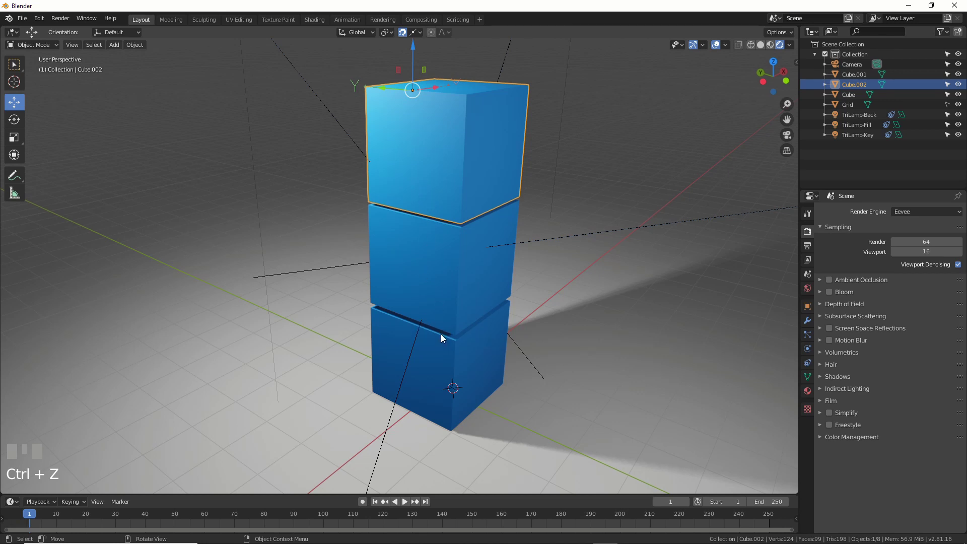
Snap the top and middle cubes' origins to their bottom edge centers, then select the bottom cube
{"action": "key", "text": "q"}
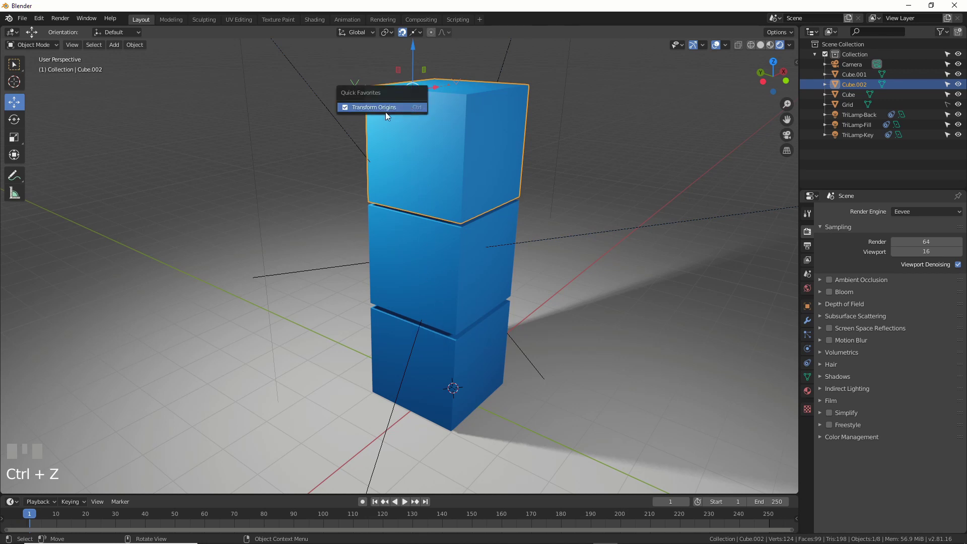
{"action": "key", "text": "q"}
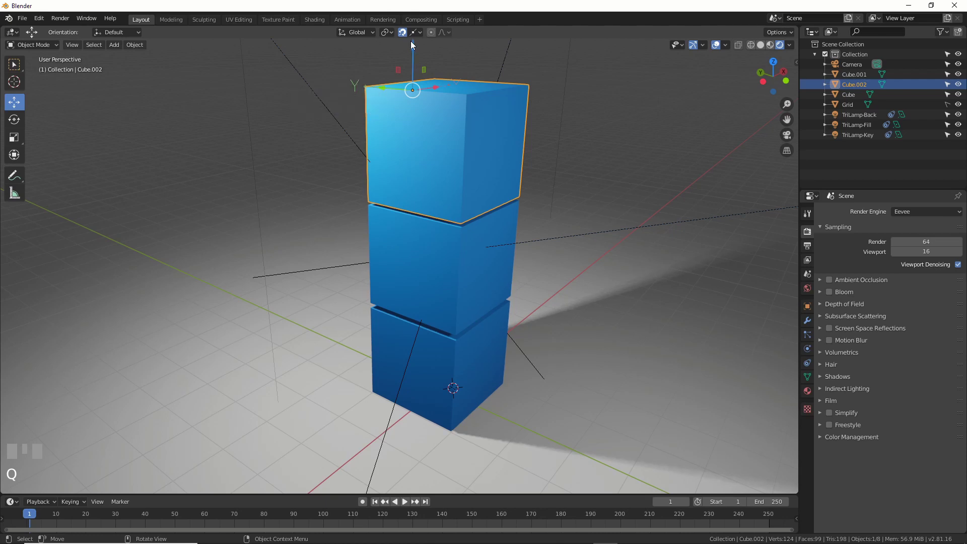
{"action": "left_click", "coordinate": [419, 31]}
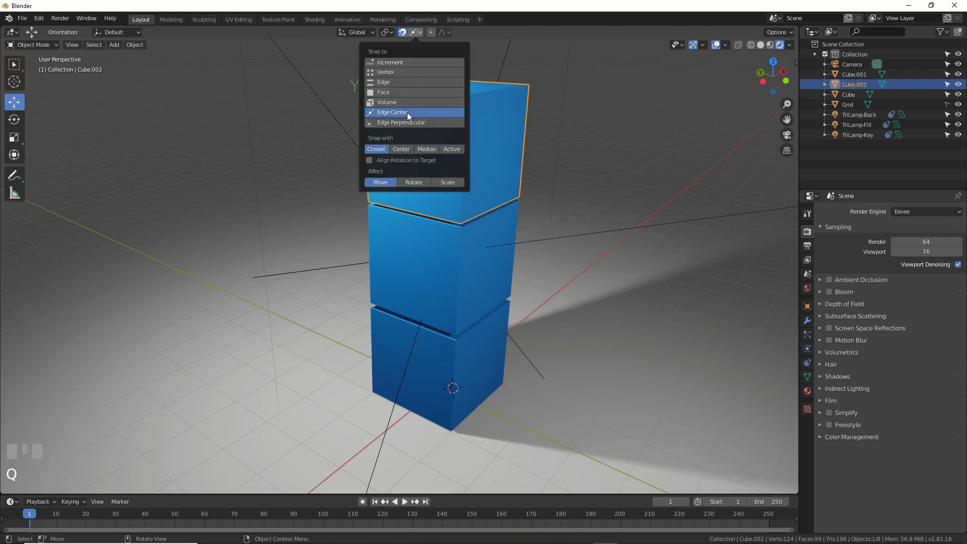
{"action": "left_click_drag", "start_coordinate": [422, 169], "coordinate": [415, 225]}
{"action": "left_click", "coordinate": [433, 273]}
{"action": "left_click_drag", "start_coordinate": [433, 274], "coordinate": [410, 409]}
{"action": "left_click", "coordinate": [416, 364]}
Parent the middle cube to the bottom cube with Ctrl+P > Object
{"action": "key", "text": "q"}
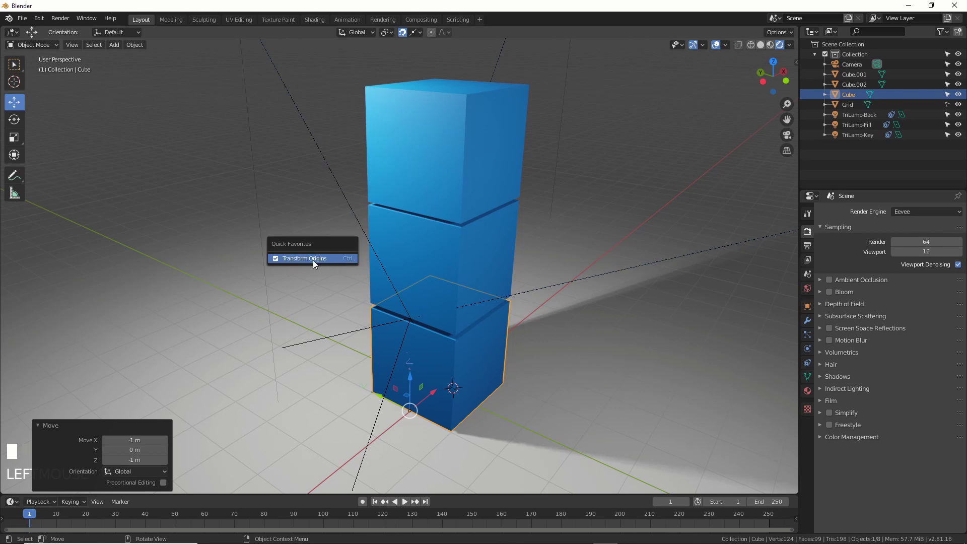
{"action": "left_click", "coordinate": [456, 278]}
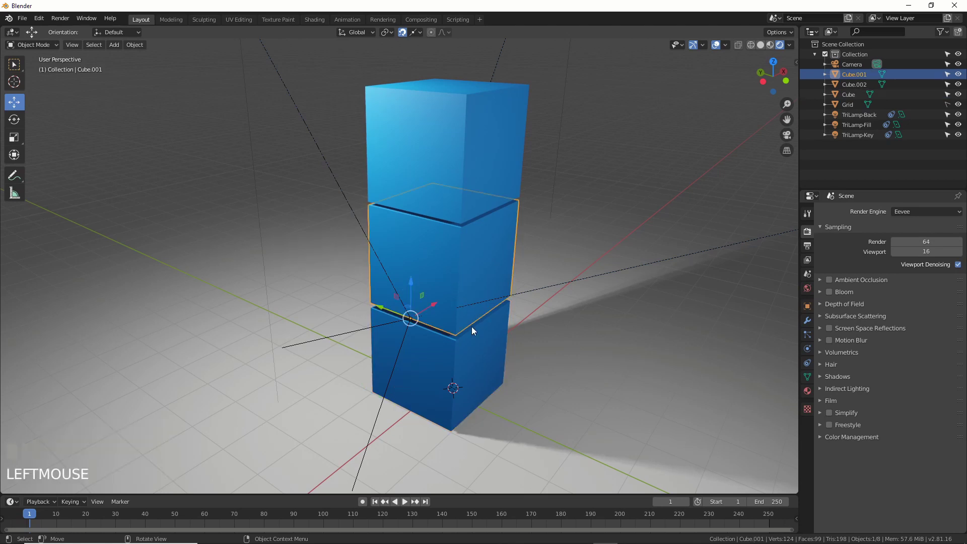
{"action": "left_click", "coordinate": [480, 346], "text": "shift"}
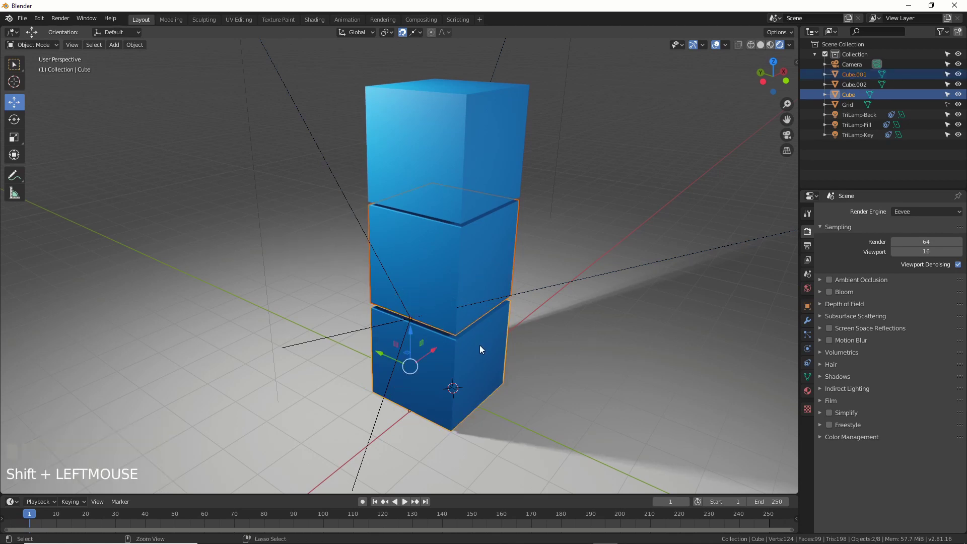
{"action": "key", "text": "ctrl+p"}
{"action": "left_click", "coordinate": [429, 344]}
Parent the top cube to the middle cube, then reselect the bottom and middle cubes
{"action": "left_click", "coordinate": [452, 201]}
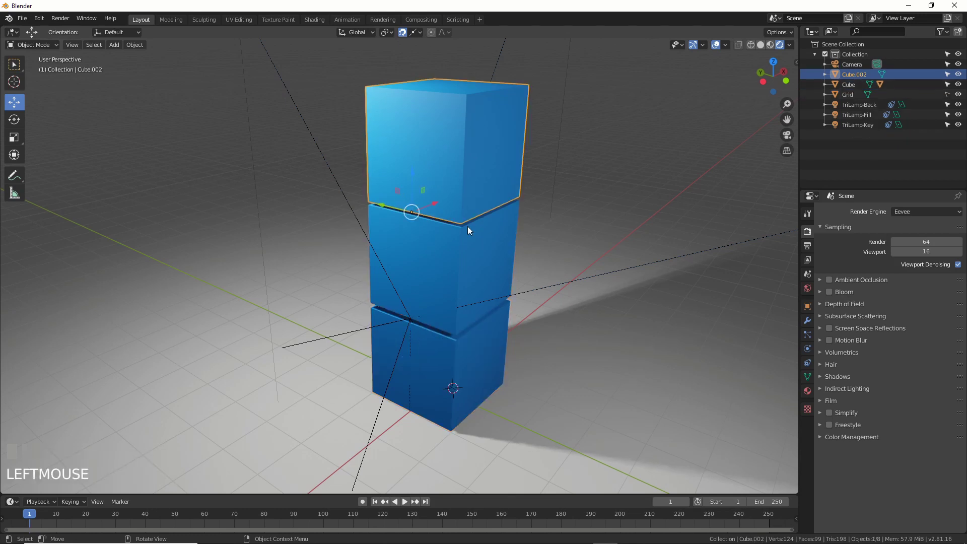
{"action": "left_click", "coordinate": [475, 248], "text": "shift"}
{"action": "key", "text": "ctrl+p"}
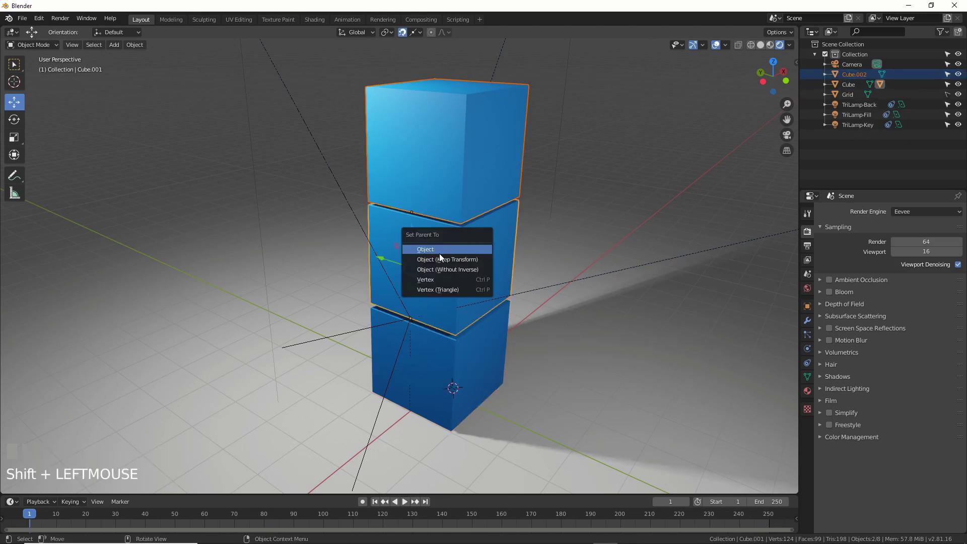
{"action": "left_click", "coordinate": [439, 252]}
{"action": "left_click", "coordinate": [440, 355]}
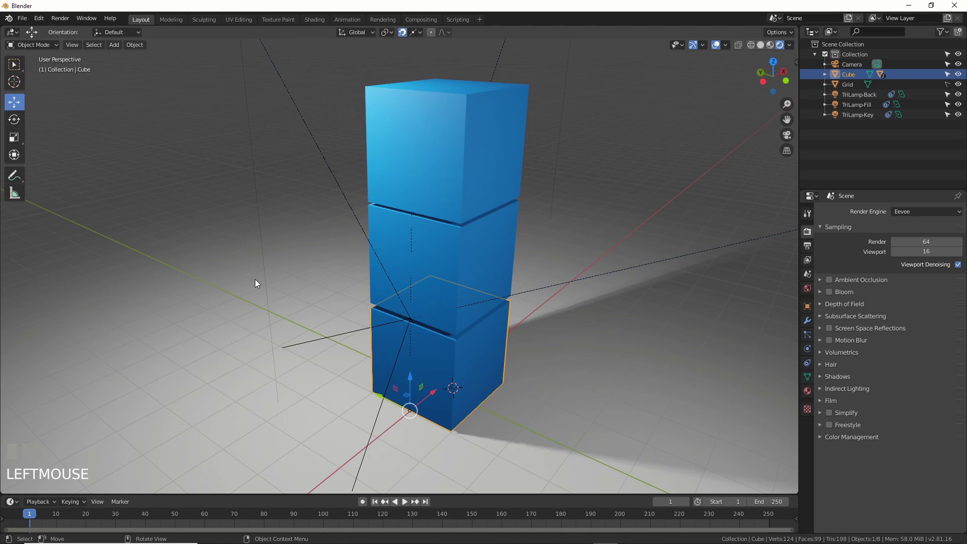
{"action": "left_click", "coordinate": [426, 256]}
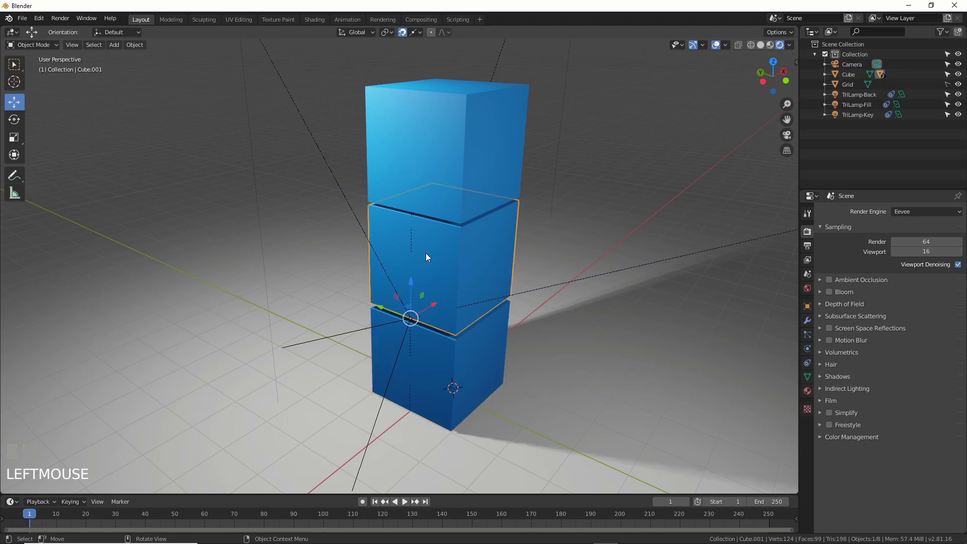
Rotate the middle, top and bottom cubes on Y about their edge pivots to test the chain
{"action": "left_click", "coordinate": [16, 121]}
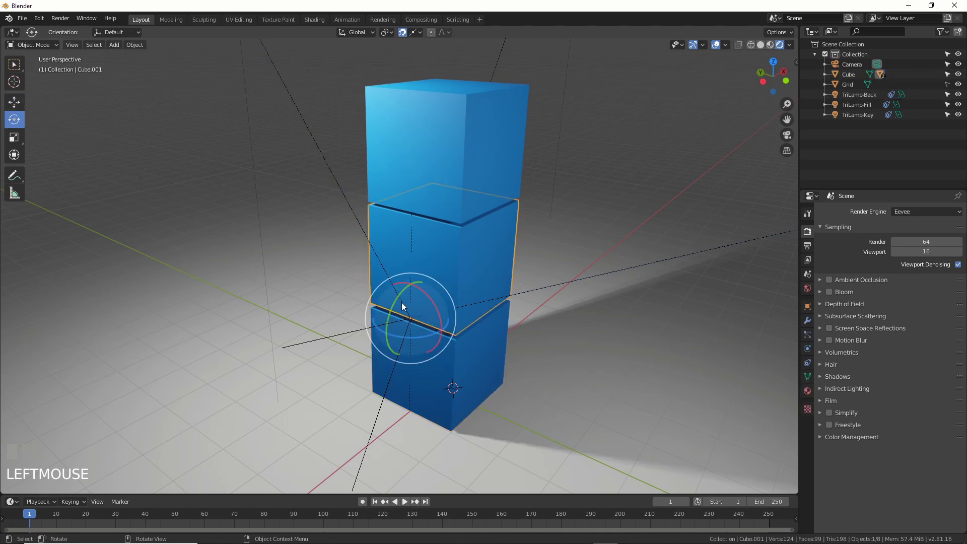
{"action": "left_click_drag", "start_coordinate": [401, 303], "coordinate": [379, 261]}
{"action": "left_click", "coordinate": [364, 259]}
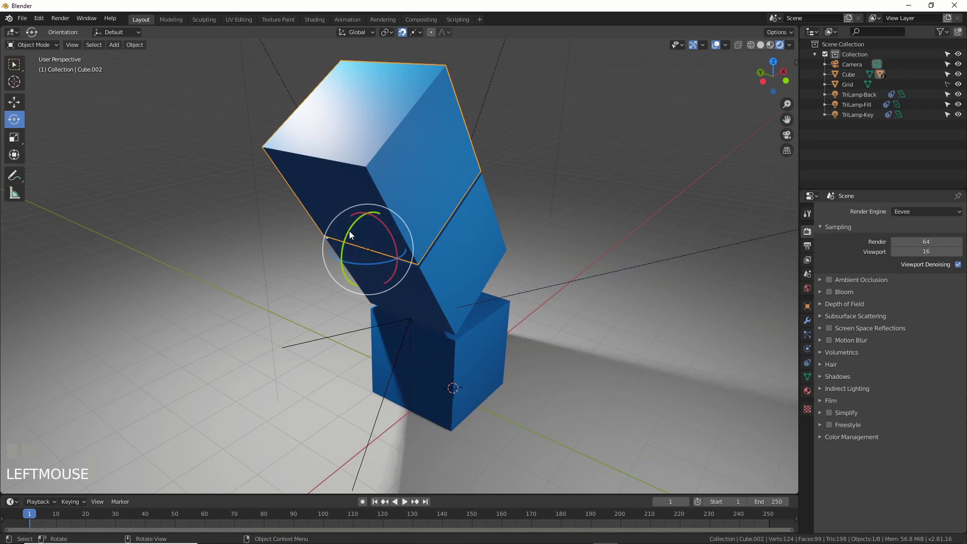
{"action": "left_click_drag", "start_coordinate": [349, 230], "coordinate": [352, 259]}
{"action": "left_click", "coordinate": [423, 340]}
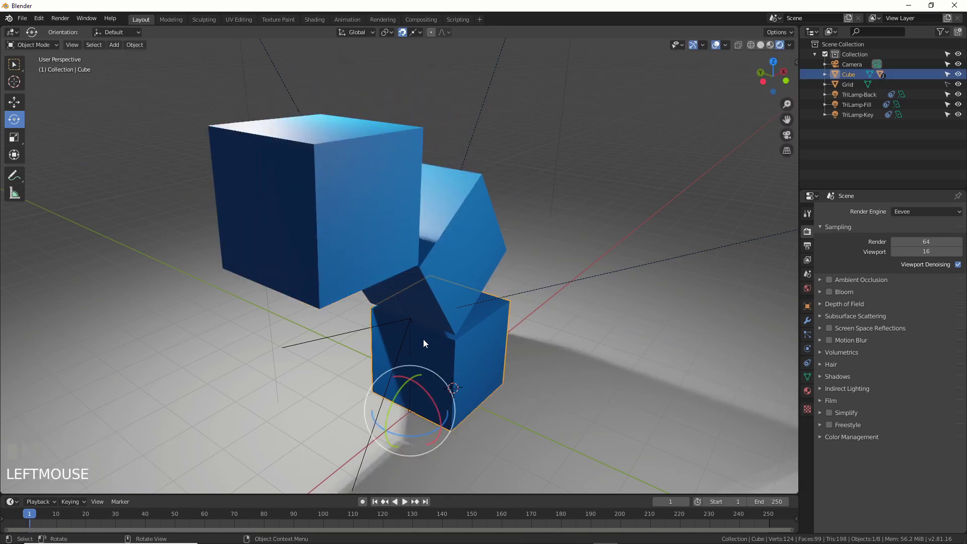
{"action": "left_click_drag", "start_coordinate": [401, 387], "coordinate": [406, 380]}
Undo the test rotations until the tower stands upright, leaving the top cube selected
{"action": "key", "text": "ctrl+z"}
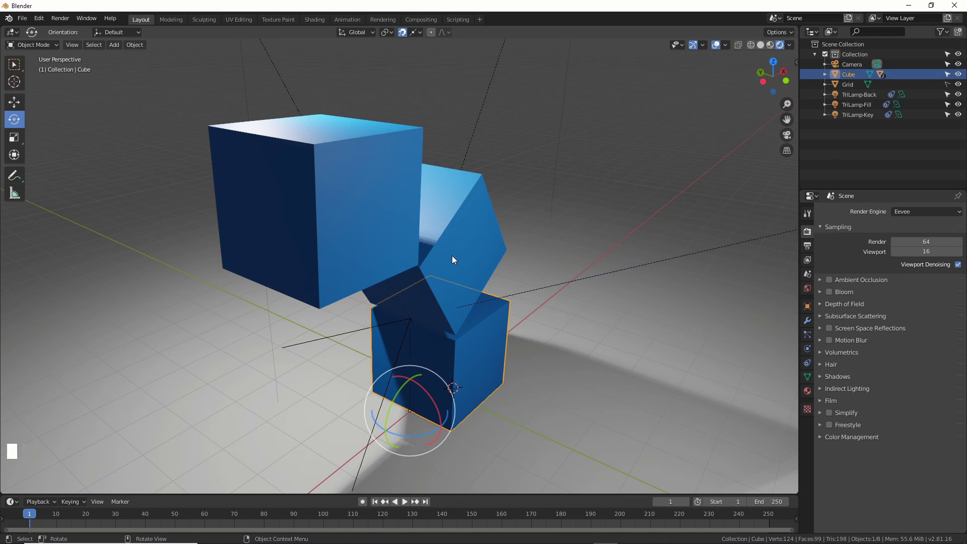
{"action": "left_click", "coordinate": [364, 216]}
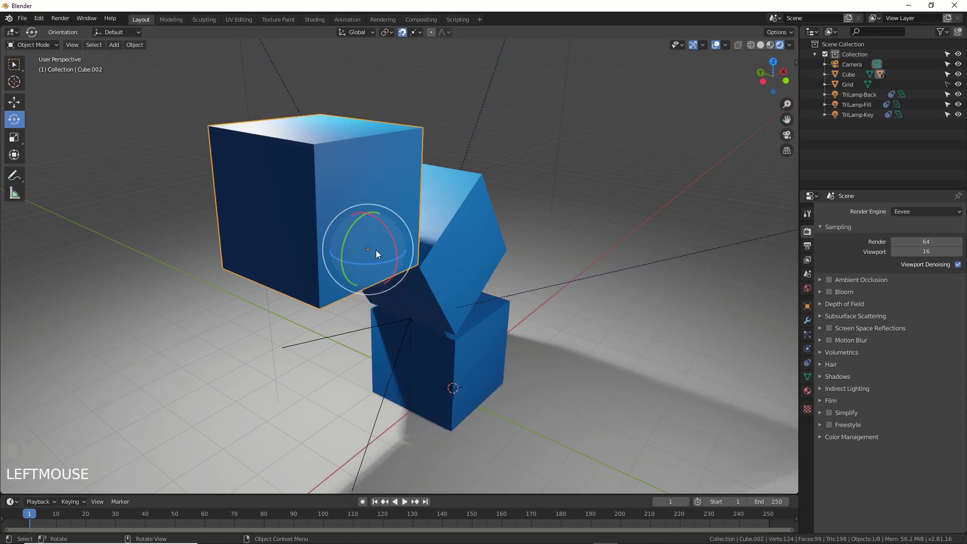
{"action": "key", "text": "ctrl+z"}
{"action": "key", "text": "ctrl+z"}
{"action": "key", "text": "ctrl+z"}
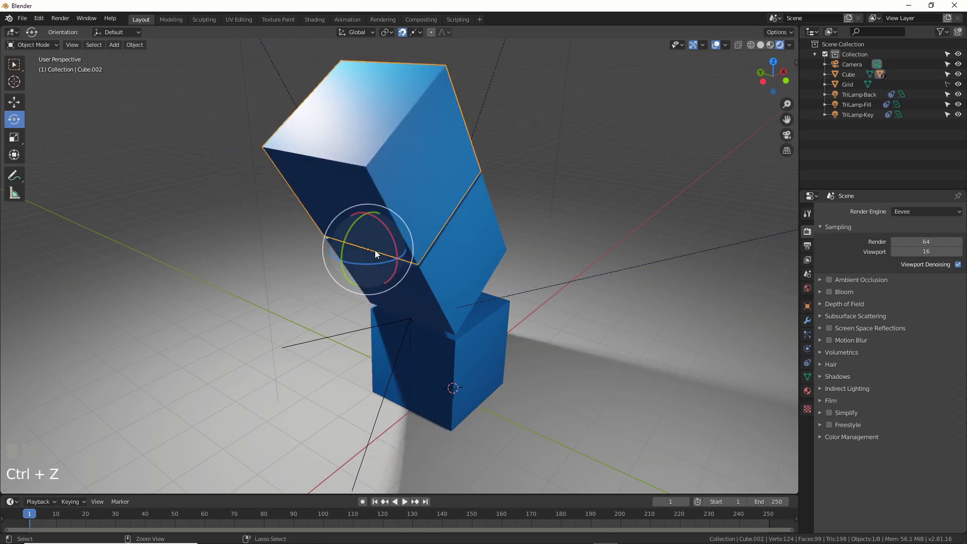
{"action": "left_click", "coordinate": [458, 164]}
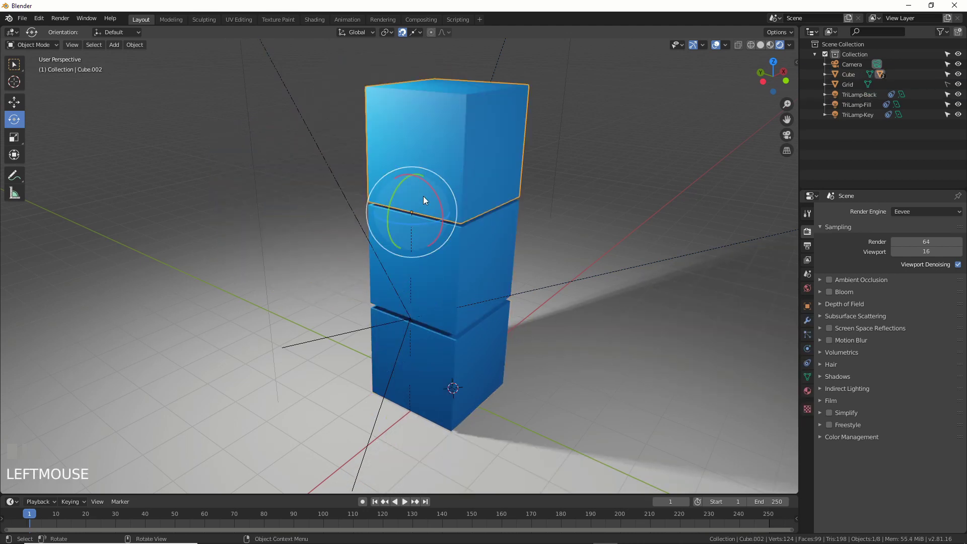
Apply Object > Set Origin > Origin to Geometry to Cube.002 to recenter its origin
{"action": "left_click", "coordinate": [140, 48]}
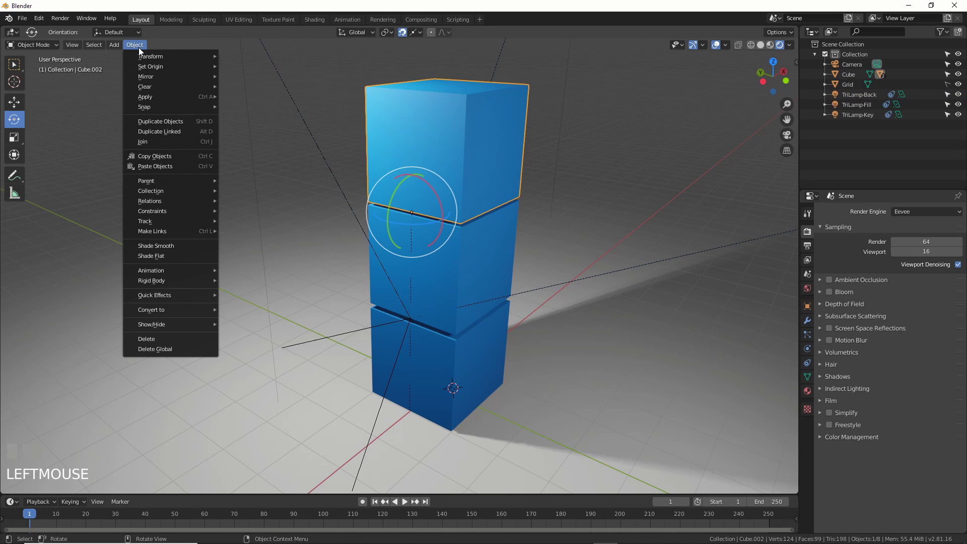
{"action": "mouse_move", "coordinate": [148, 67]}
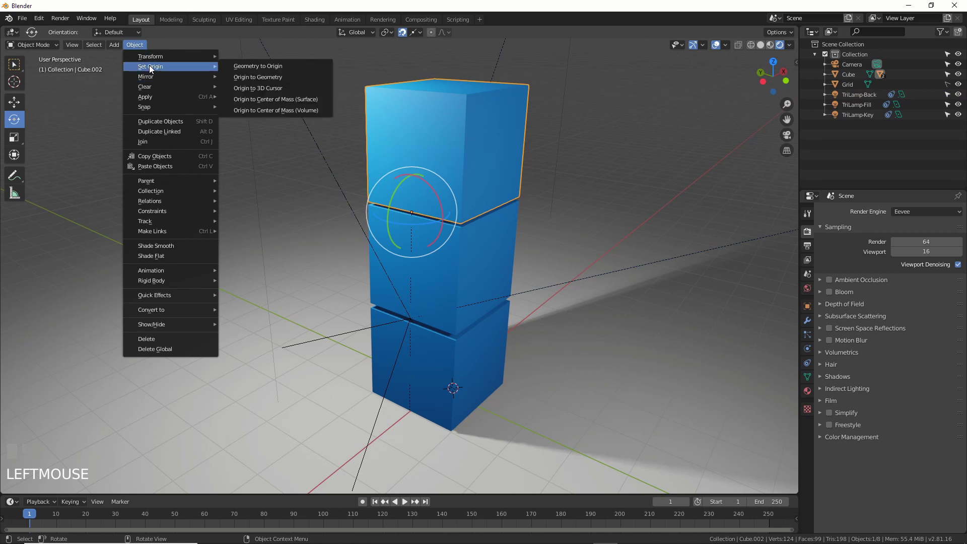
{"action": "left_click", "coordinate": [262, 77]}
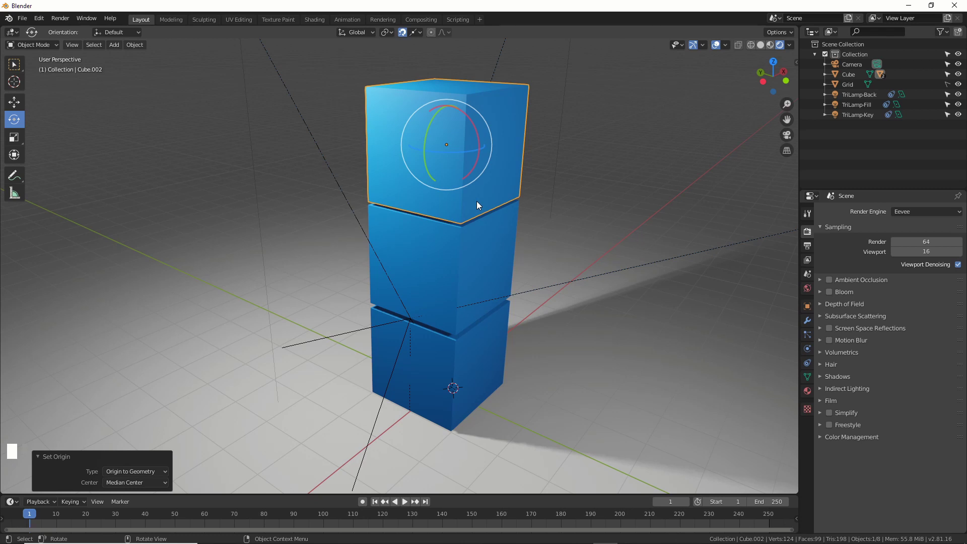
{"action": "left_click", "coordinate": [573, 173]}
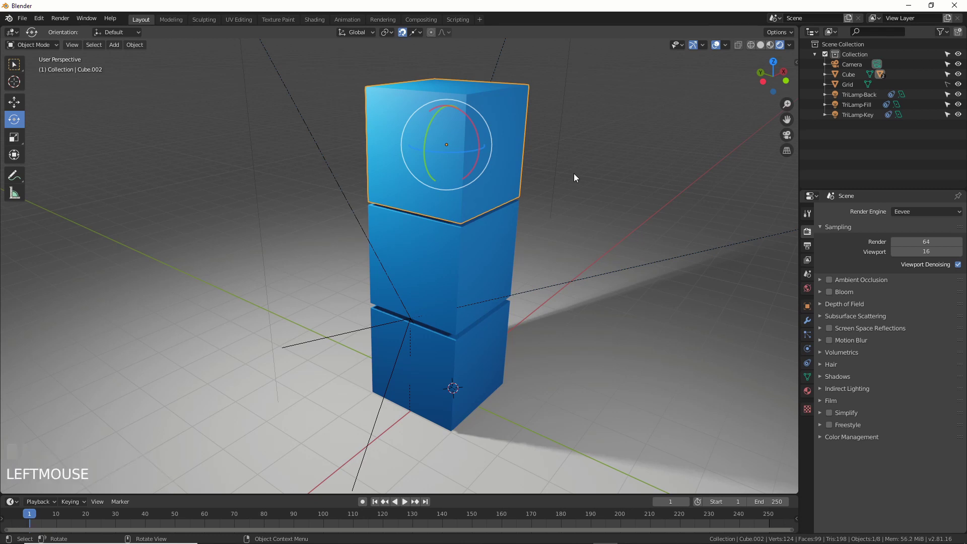